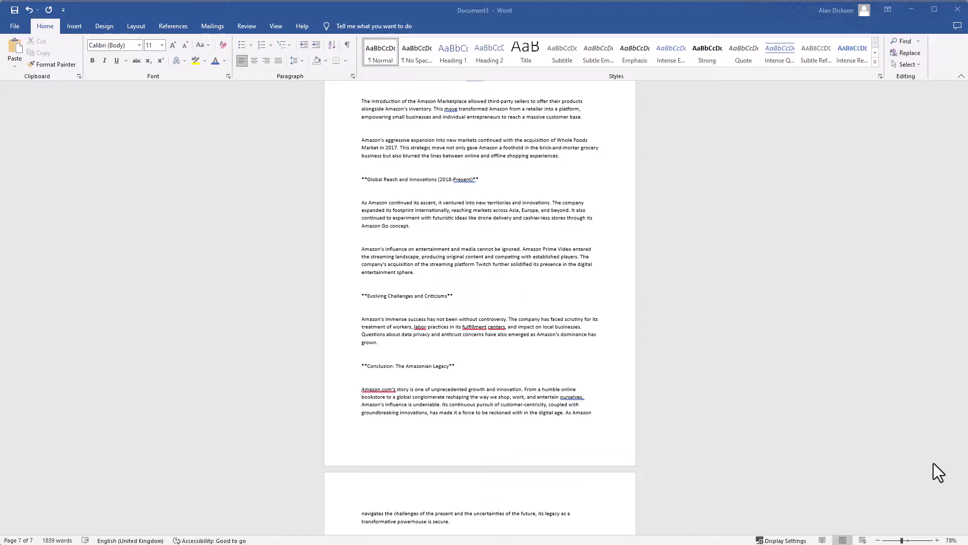
Insert a new first line reading 'Section 1' in Heading 1 style above the essay title
drag(964, 467, 964, 520)
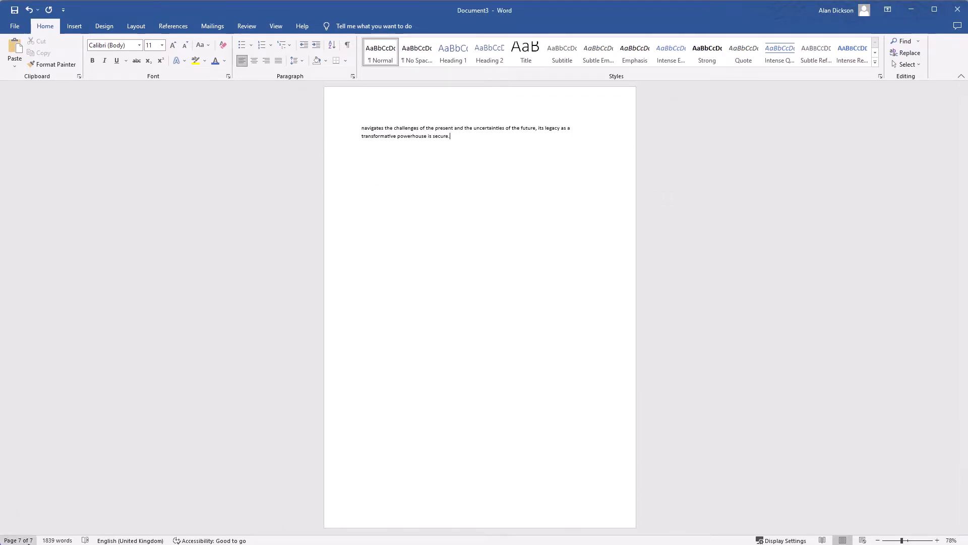
drag(964, 512, 964, 88)
click(358, 129)
key(Return)
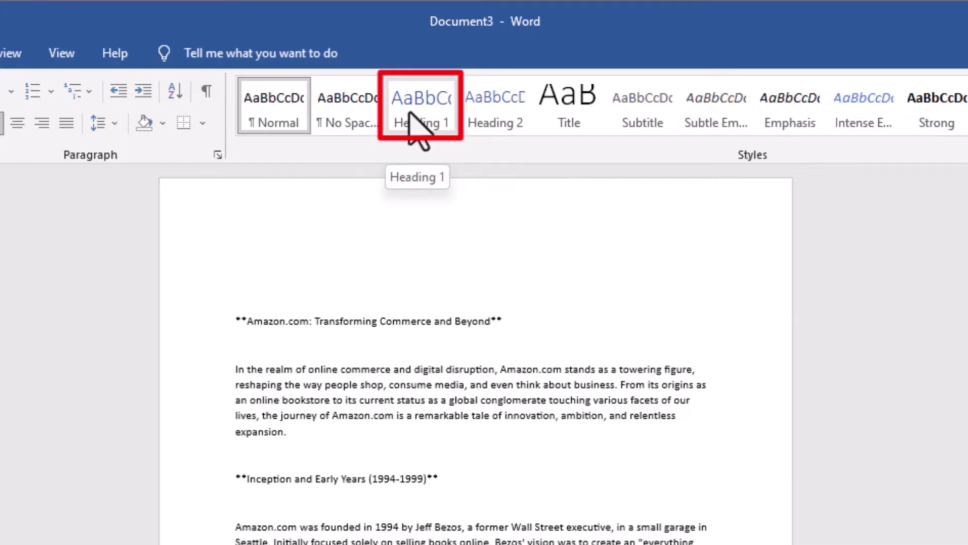
click(437, 127)
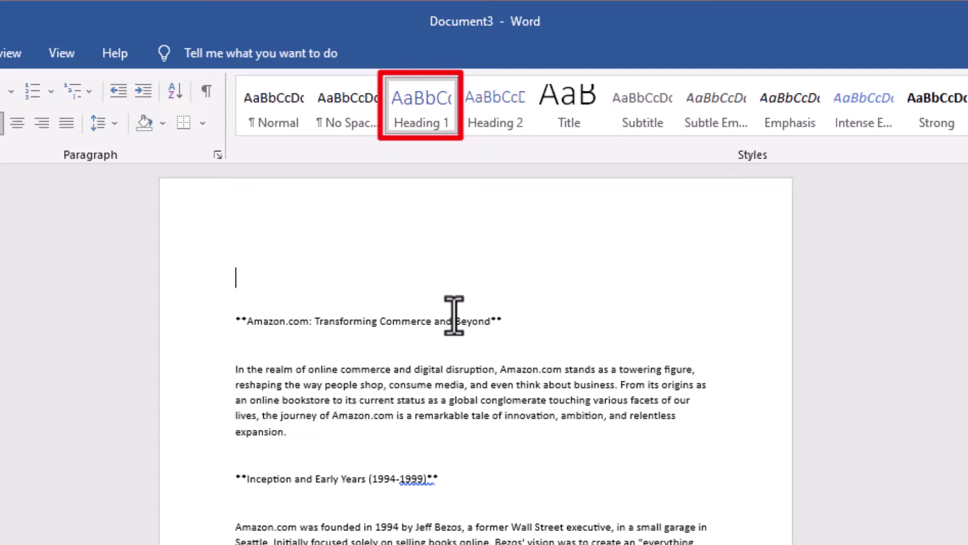
text(Section 1)
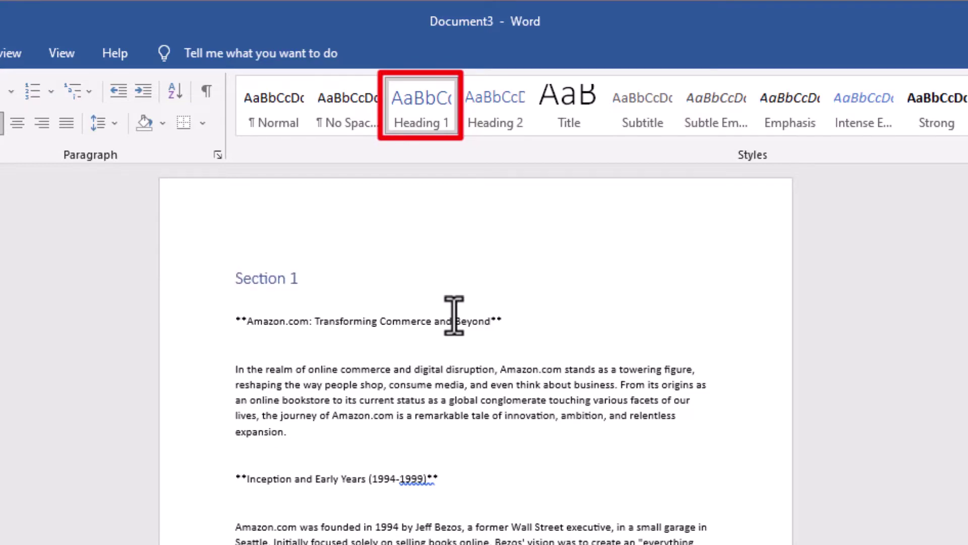
scroll(453, 316, down, 15)
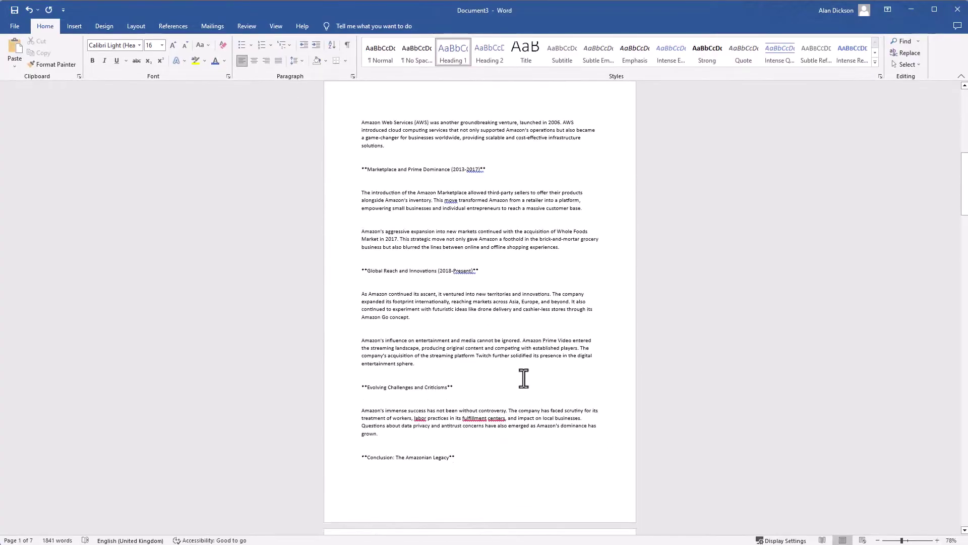
Insert a page break and a Heading 1 'Section 2' line above the first Conclusion heading
scroll(523, 378, down, 3)
click(361, 328)
key(ctrl+Return)
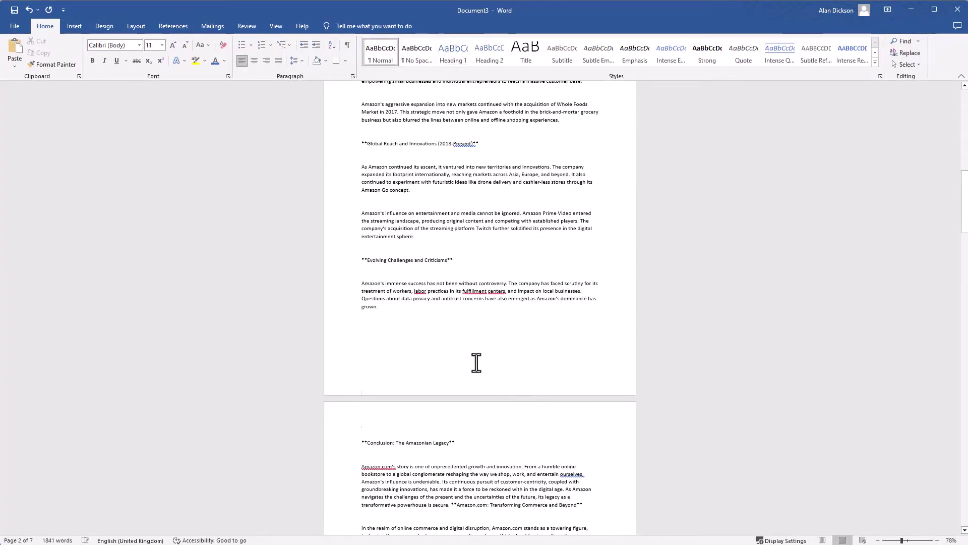
key(Return)
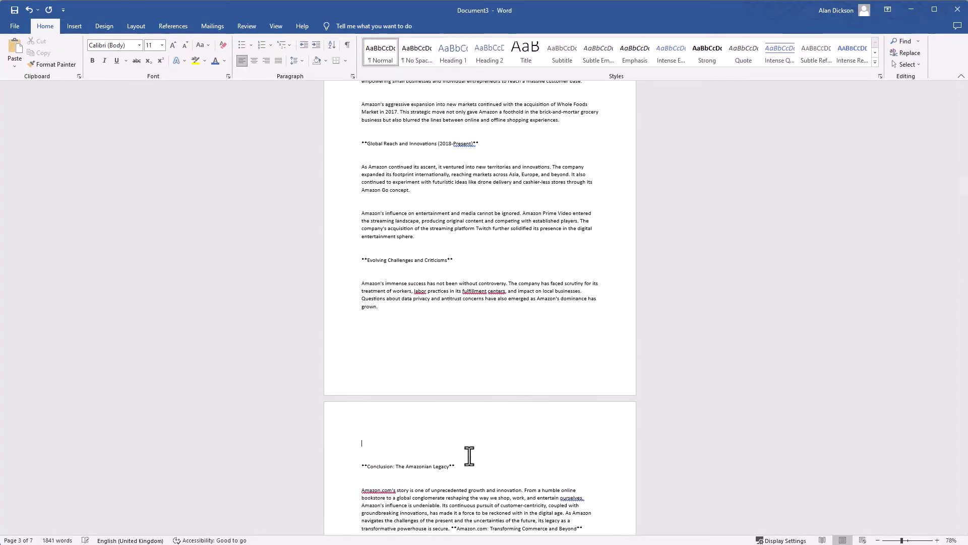
text(Section 2)
scroll(395, 427, down, 3)
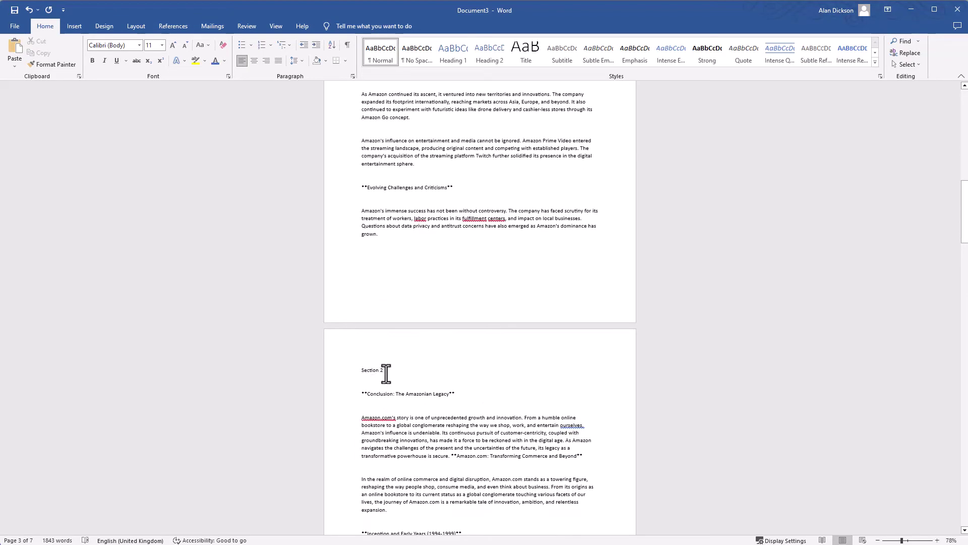
click(351, 369)
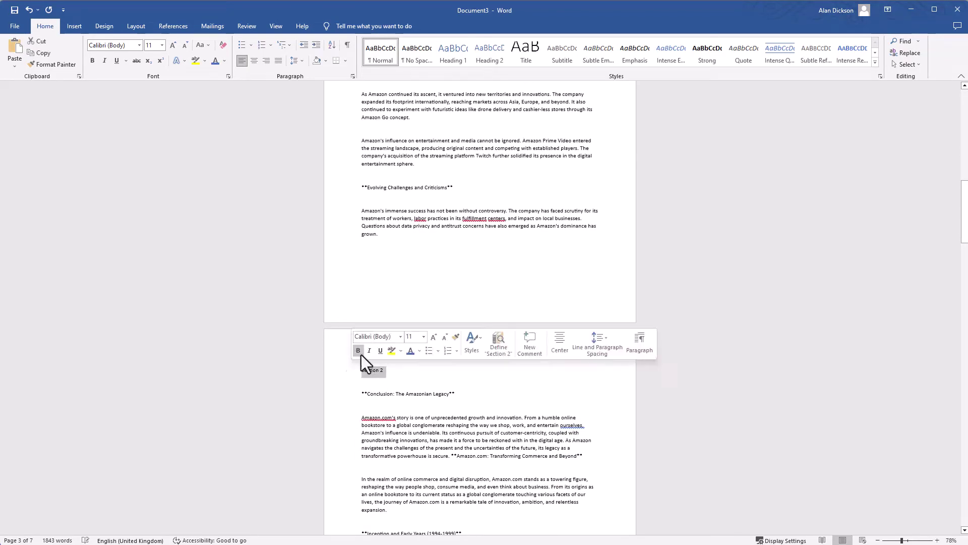
click(457, 58)
click(433, 372)
Add a Heading 1 'Section 3' line above the later Conclusion heading
scroll(434, 371, down, 10)
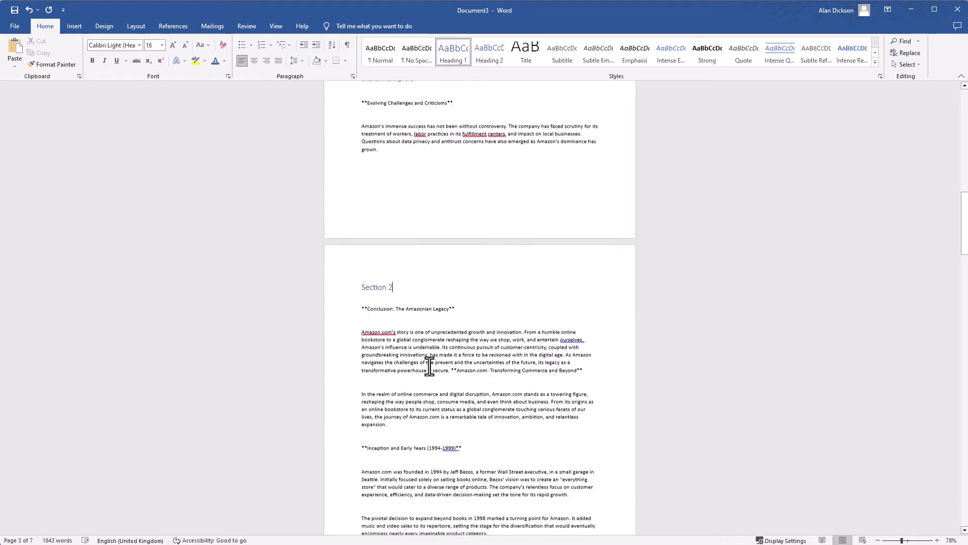
scroll(435, 370, down, 20)
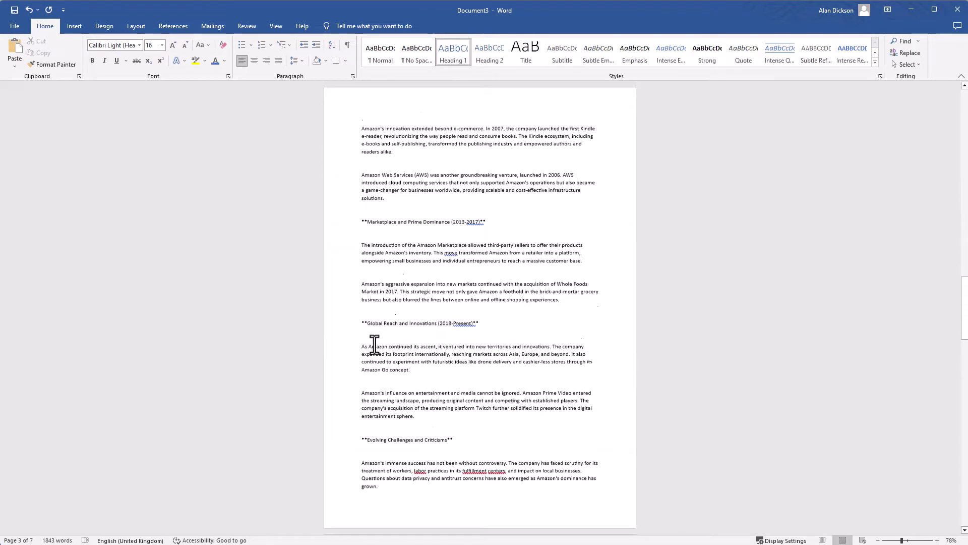
scroll(377, 388, down, 3)
click(361, 406)
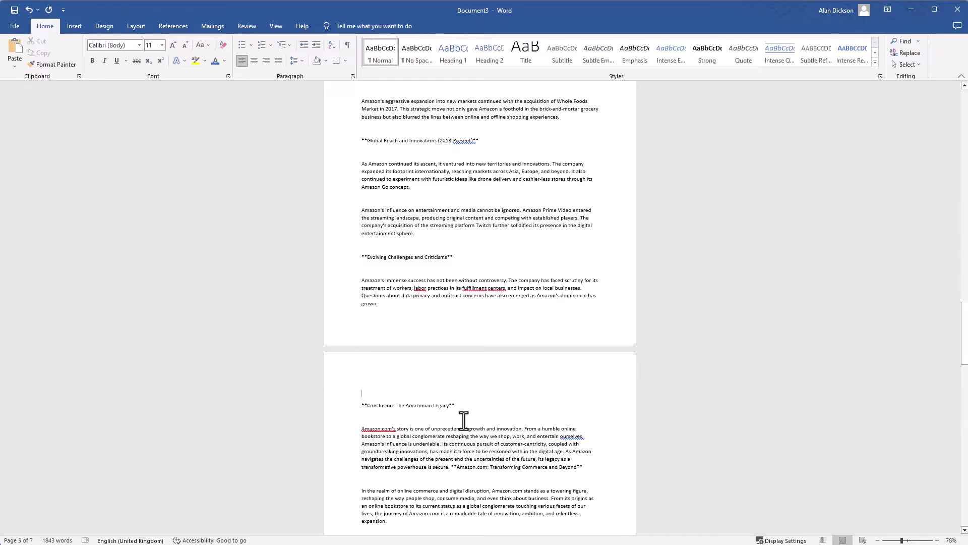
key(BackSpace)
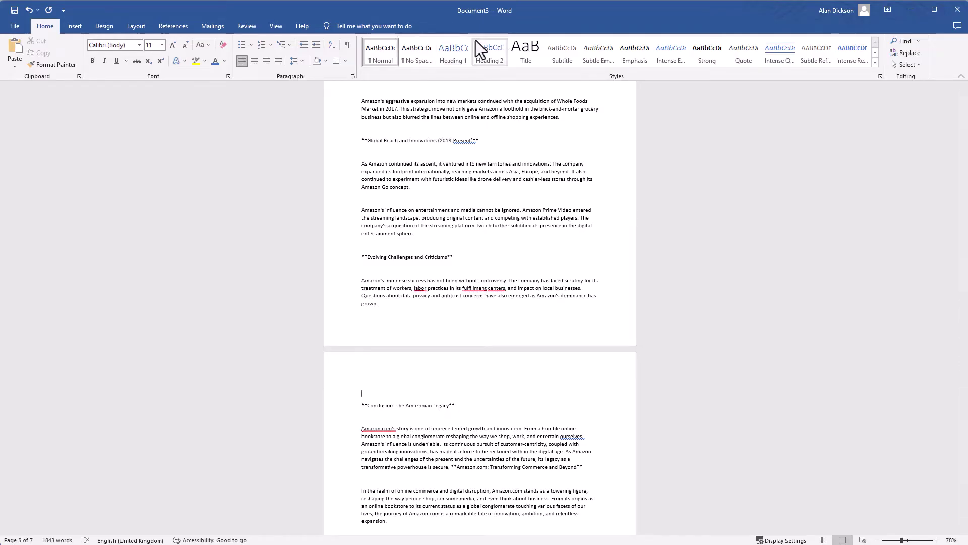
click(453, 51)
text(Section 3)
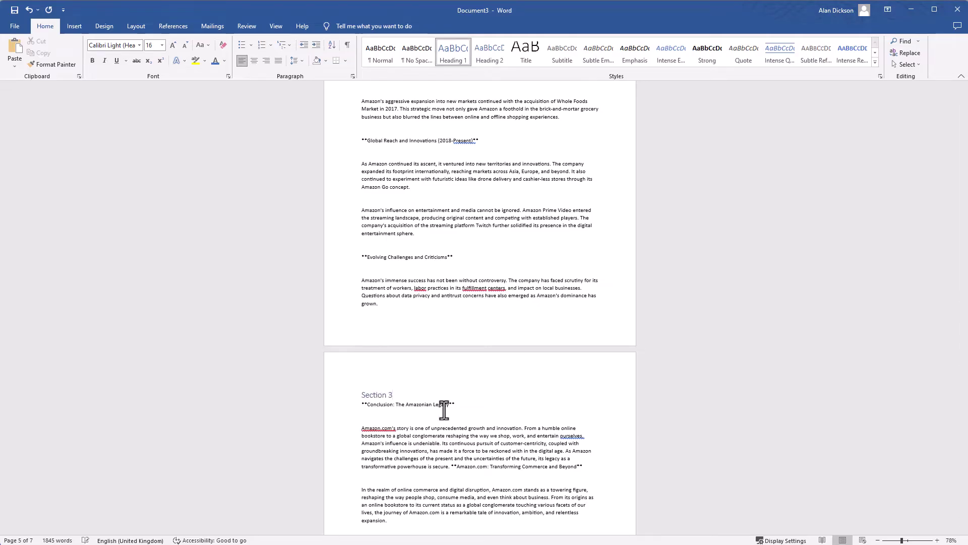
key(Return)
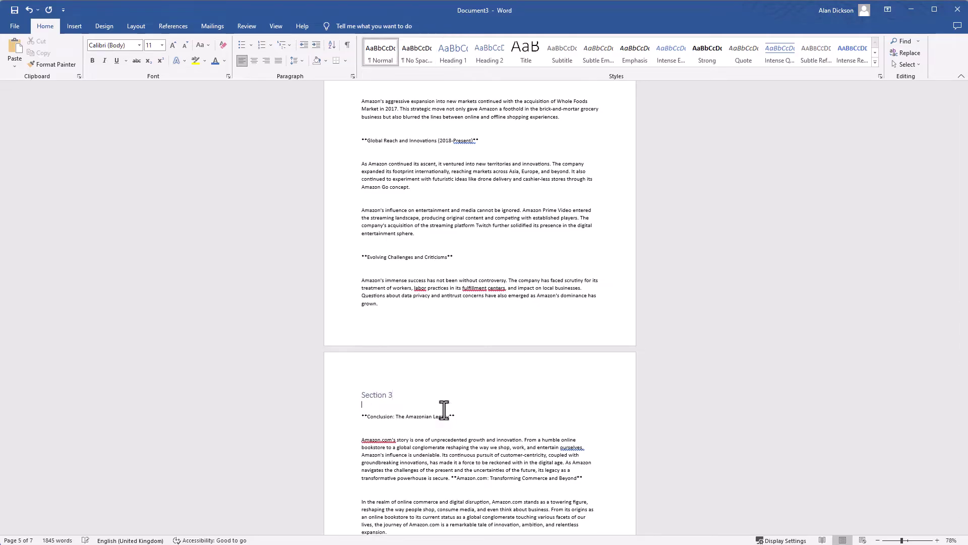
click(548, 428)
scroll(944, 380, down, 1)
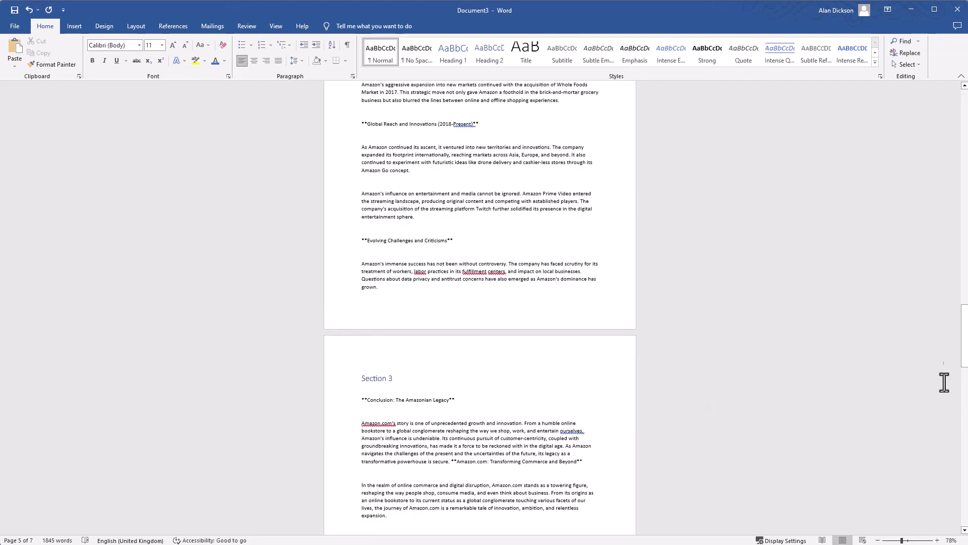
mouse_move(962, 355)
mouse_down()
mouse_move(961, 116)
mouse_move(960, 494)
mouse_move(961, 354)
mouse_up()
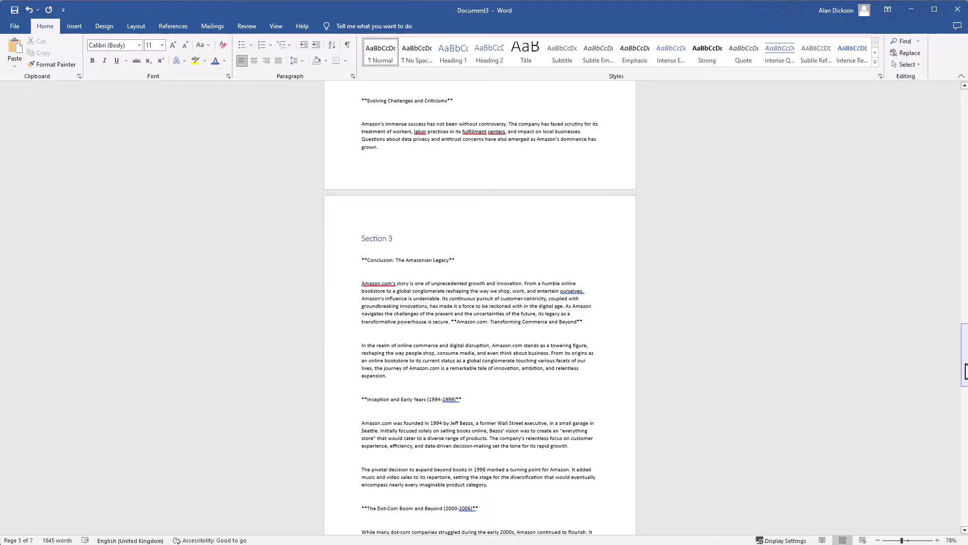
drag(965, 370, 897, 101)
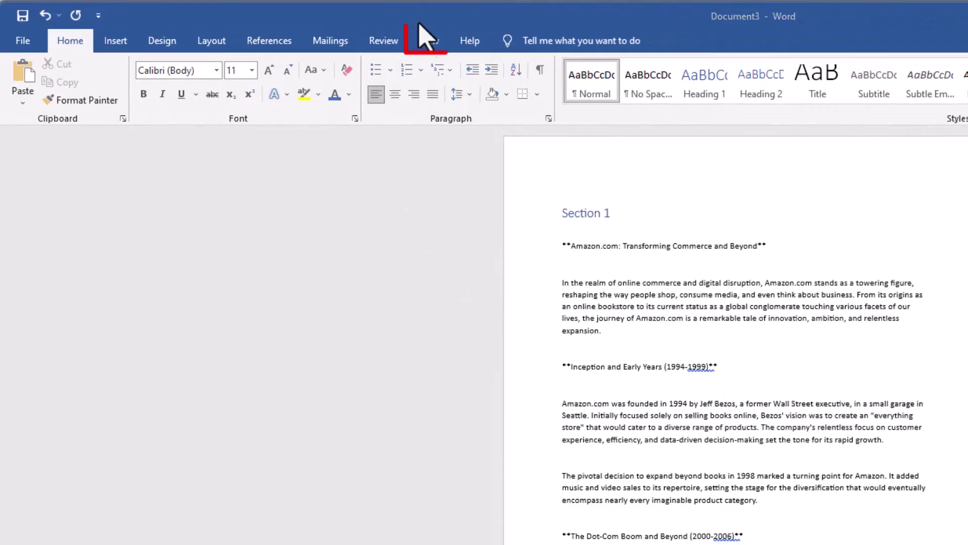
Switch the Amazon essay from page layout to Outline view
click(429, 45)
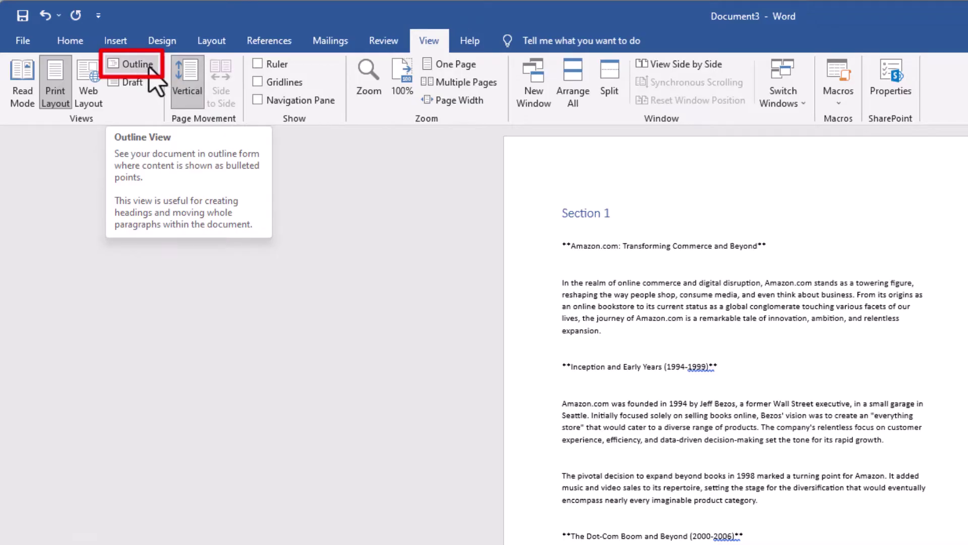
click(150, 69)
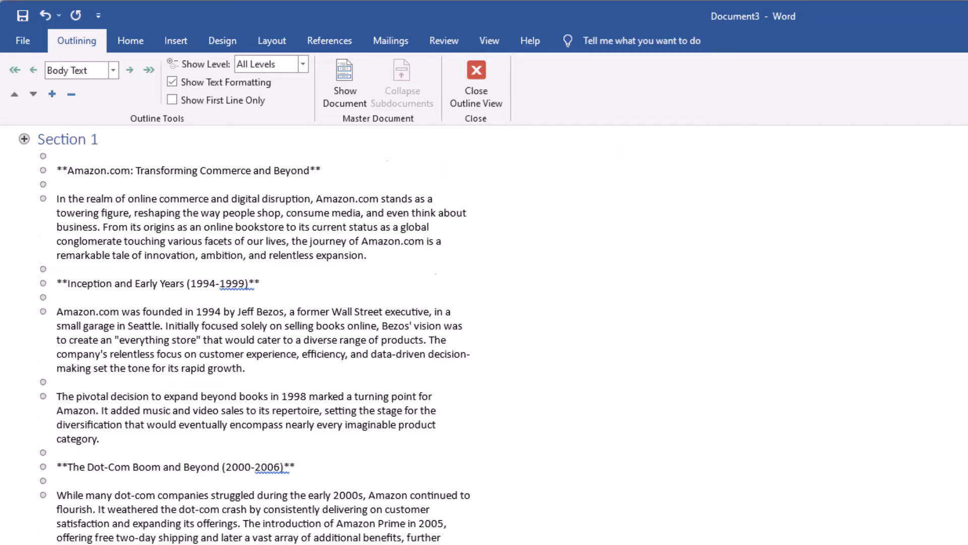
scroll(262, 332, down, 15)
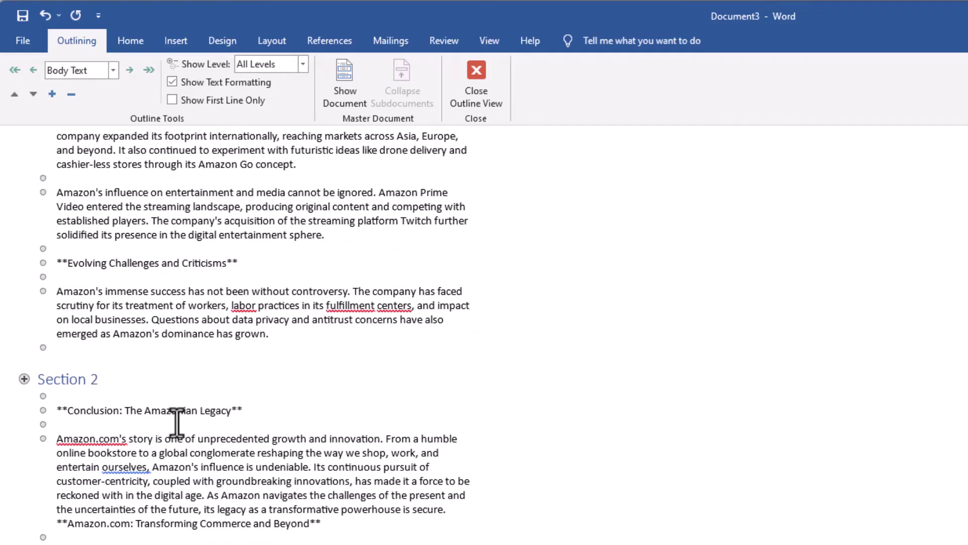
scroll(262, 333, up, 15)
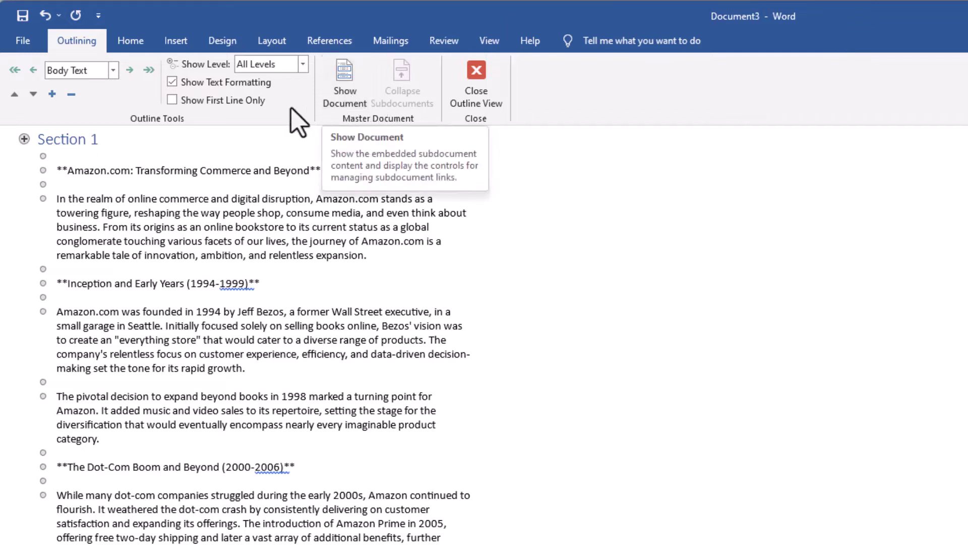
Collapse the outline to show only the Level 1 Section headings
click(162, 227)
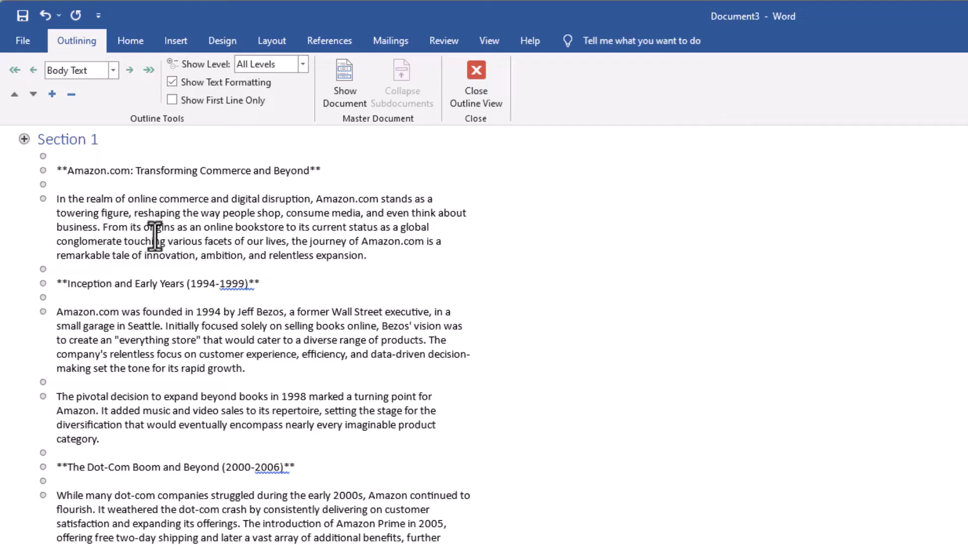
key(ctrl+a)
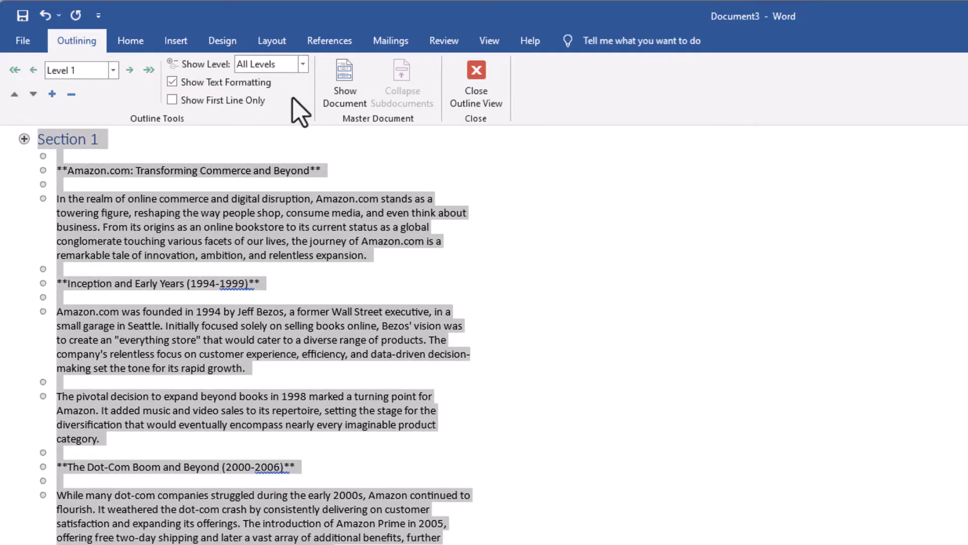
click(303, 65)
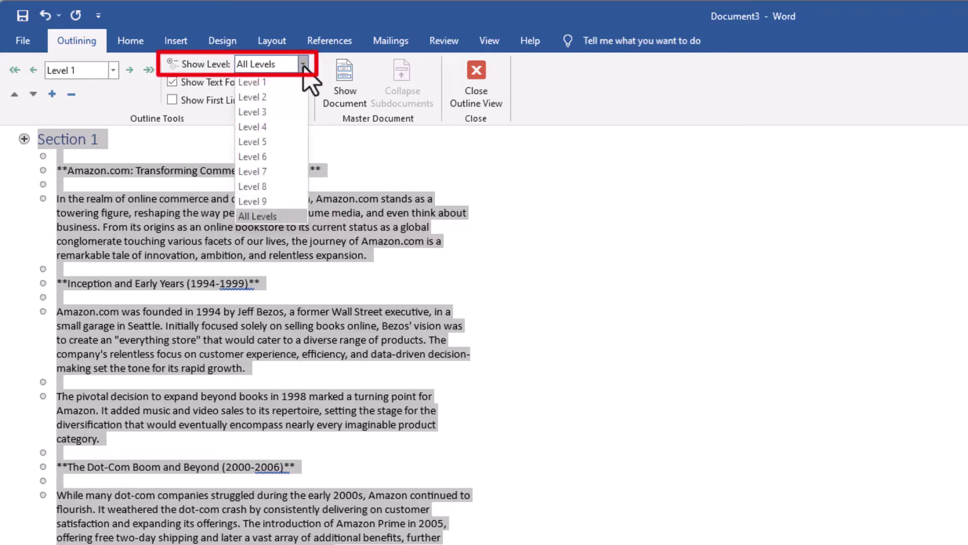
click(270, 83)
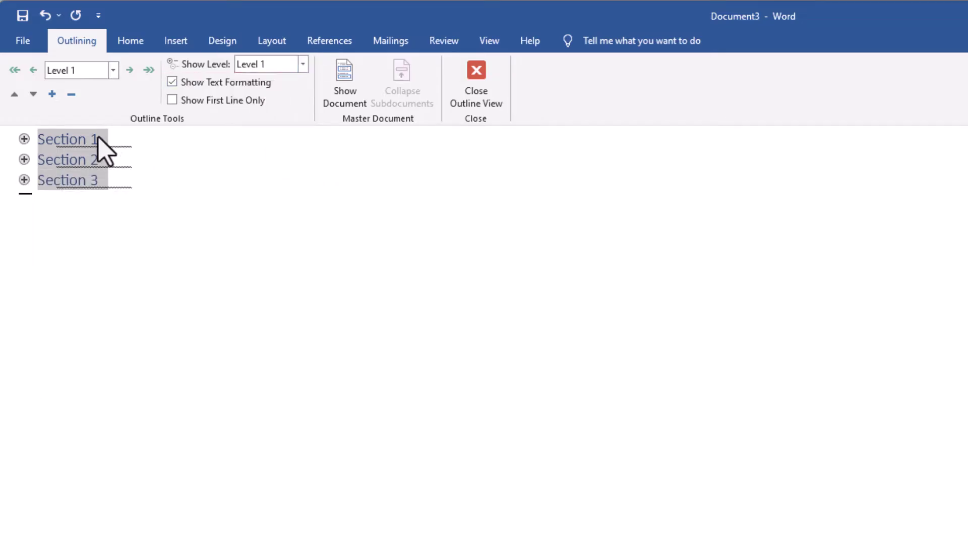
click(389, 297)
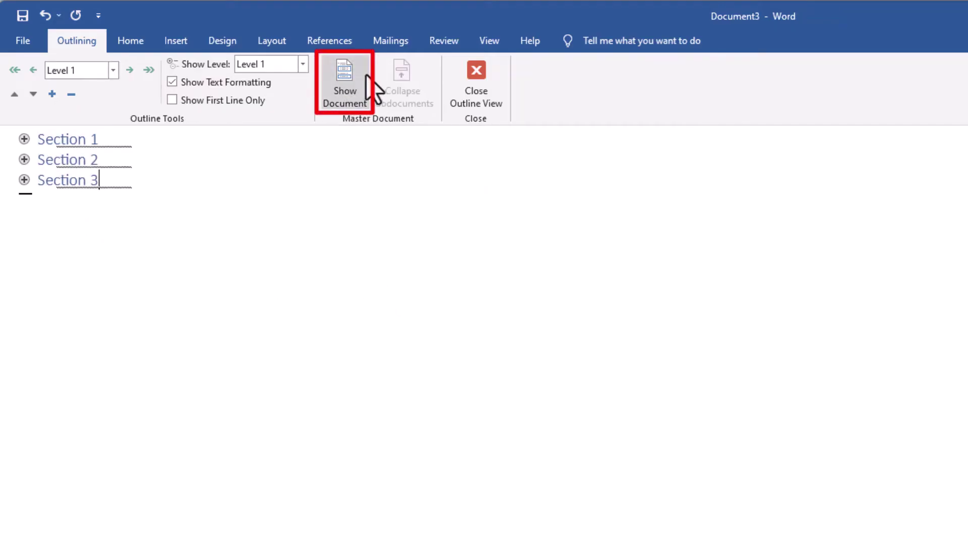
Turn on Show Document and create subdocuments from Section 1, Section 2 and Section 3
click(357, 87)
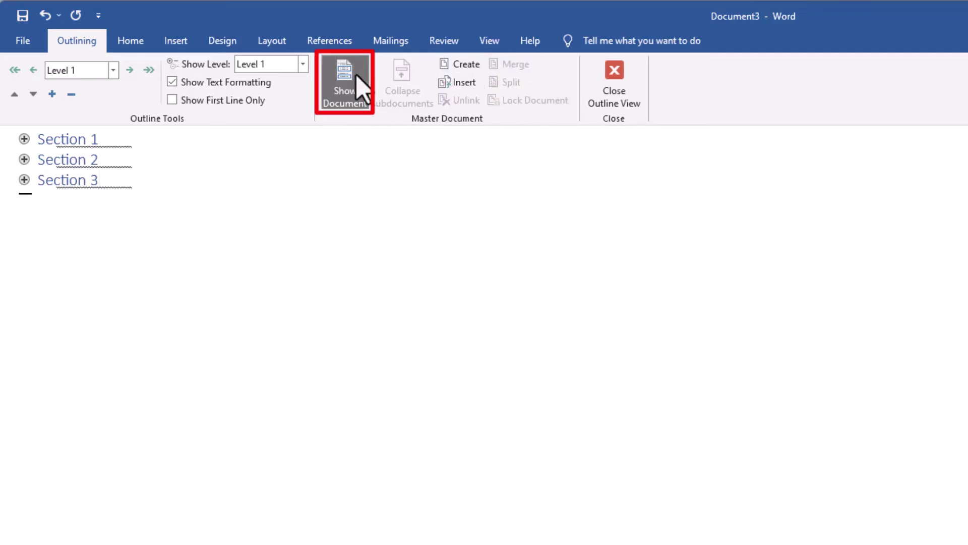
key(ctrl+a)
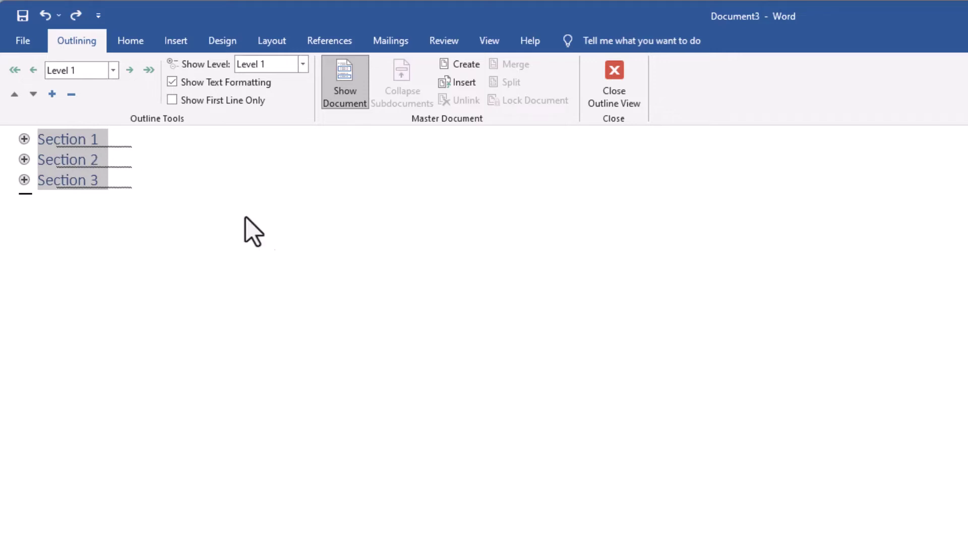
click(465, 65)
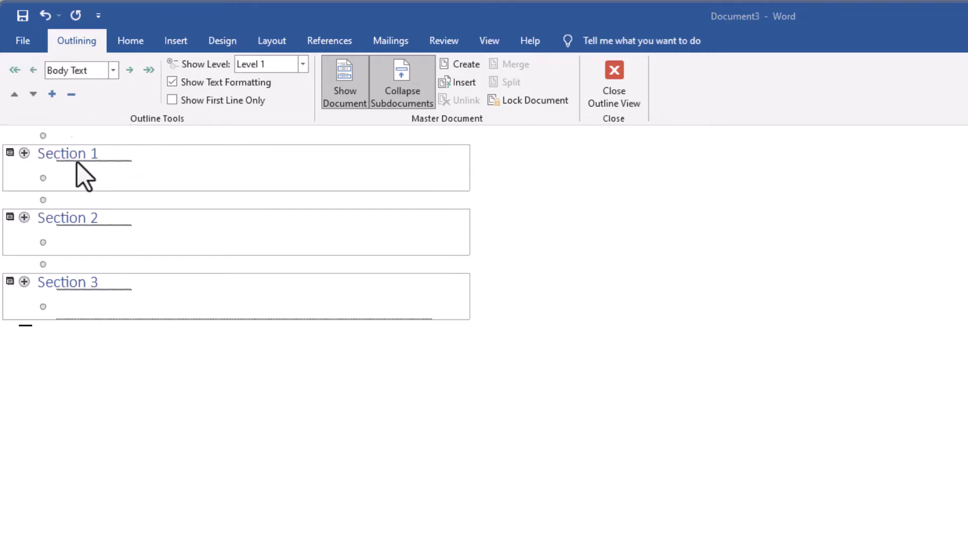
Save the master document as 'Test 1' in Sections in Word, then close Outline view
click(26, 42)
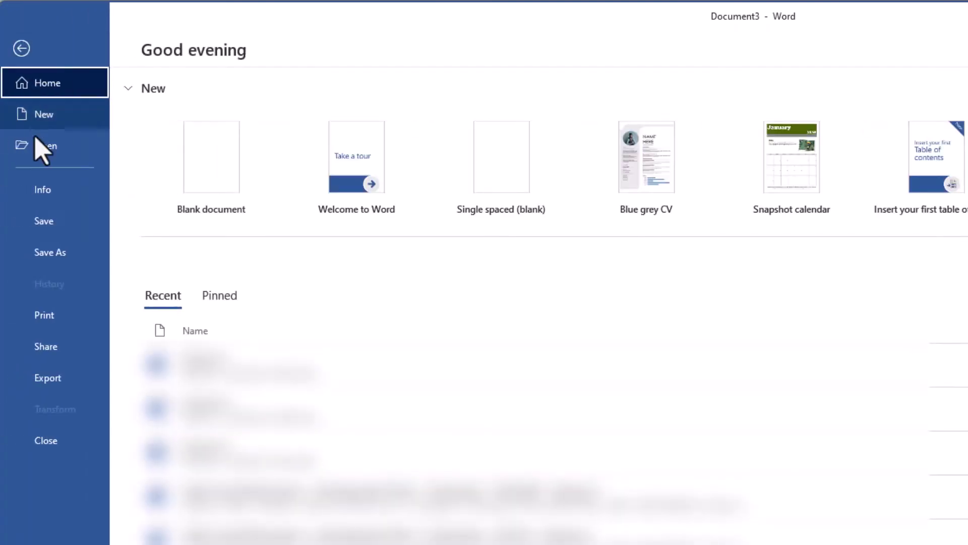
click(86, 265)
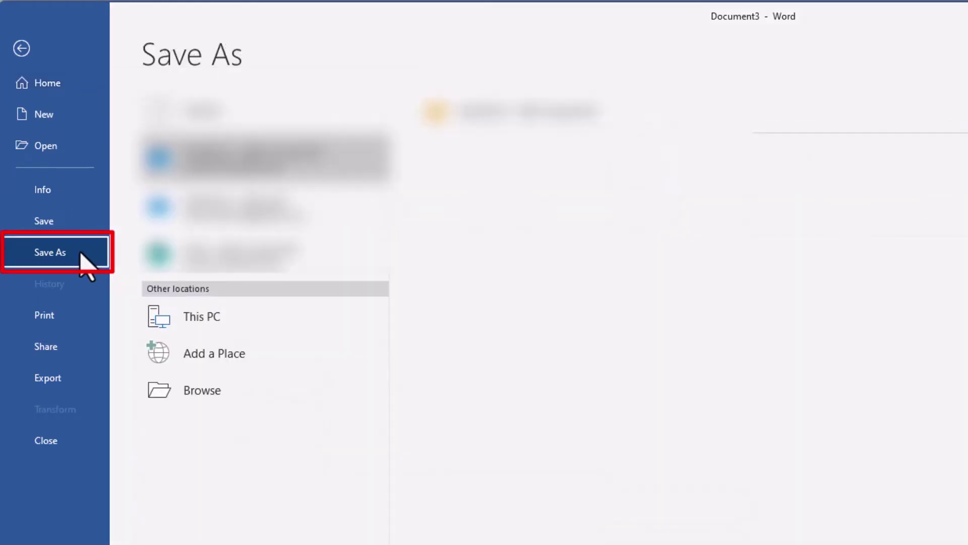
double_click(212, 325)
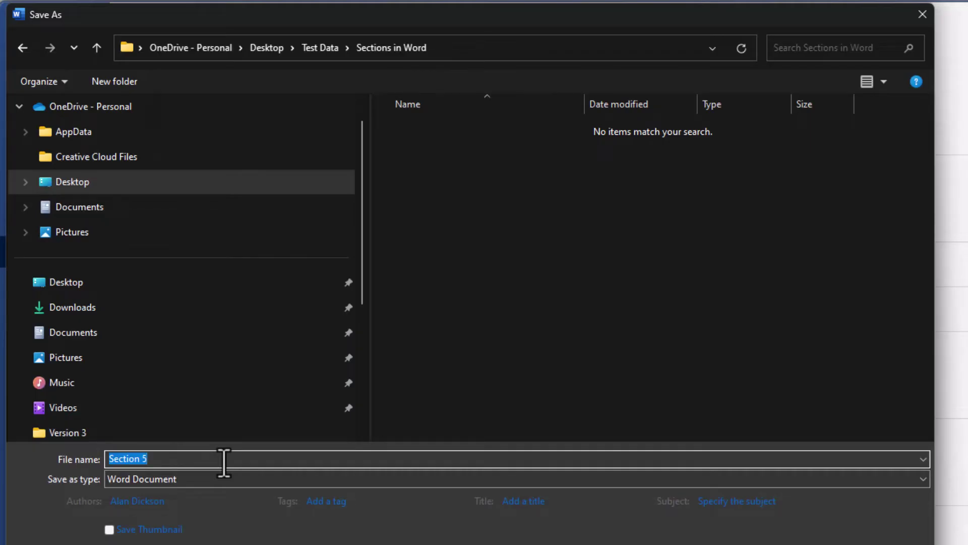
text(Test 1)
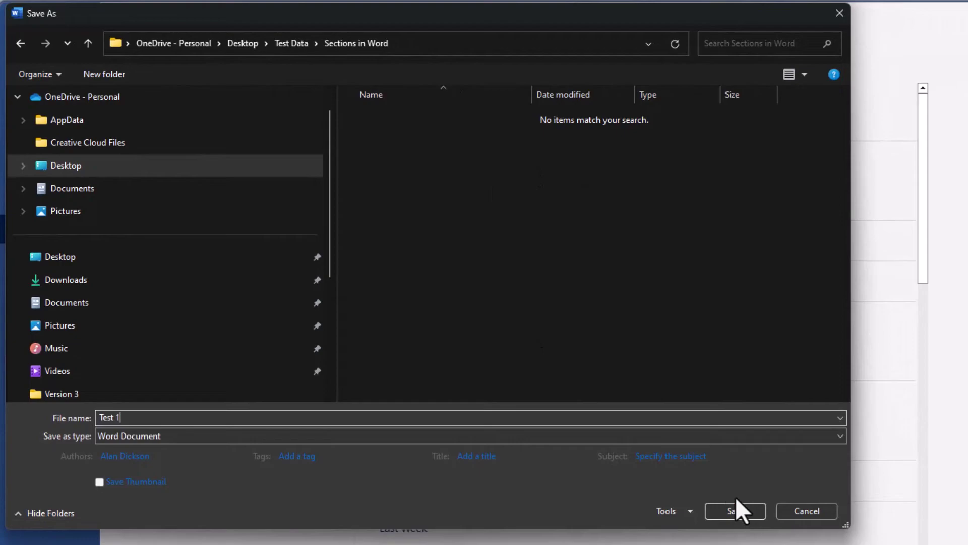
click(746, 512)
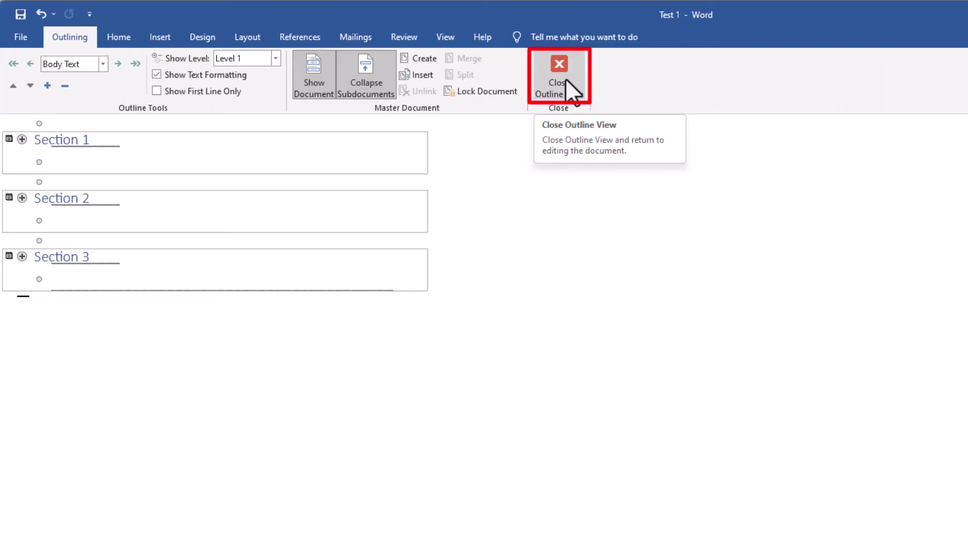
click(567, 82)
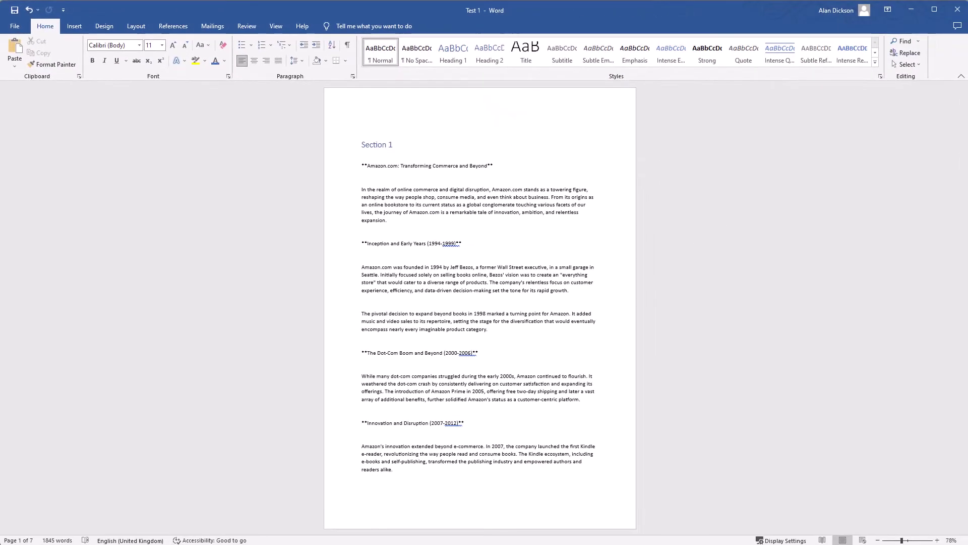
In File Explorer, go through Test Data into the Sections in Word folder
key(alt+Tab)
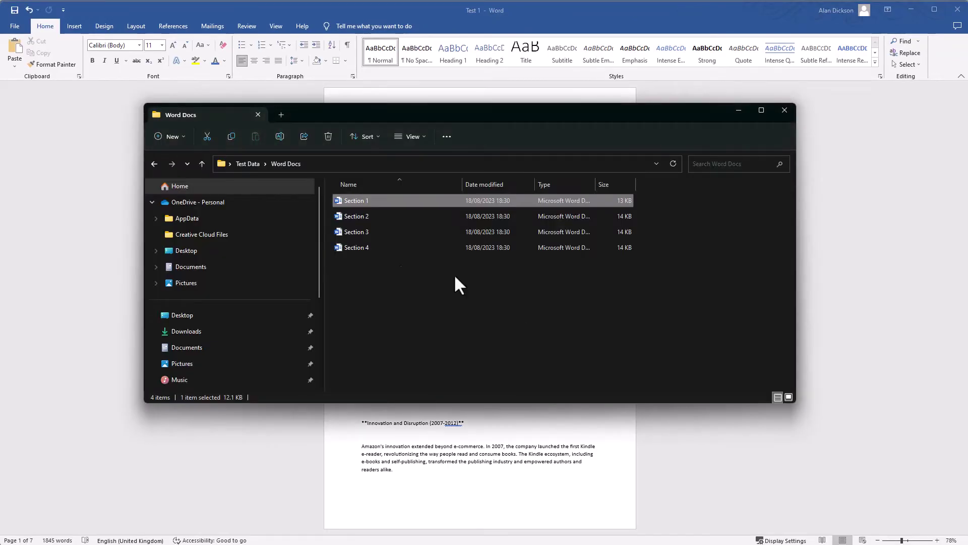
click(253, 164)
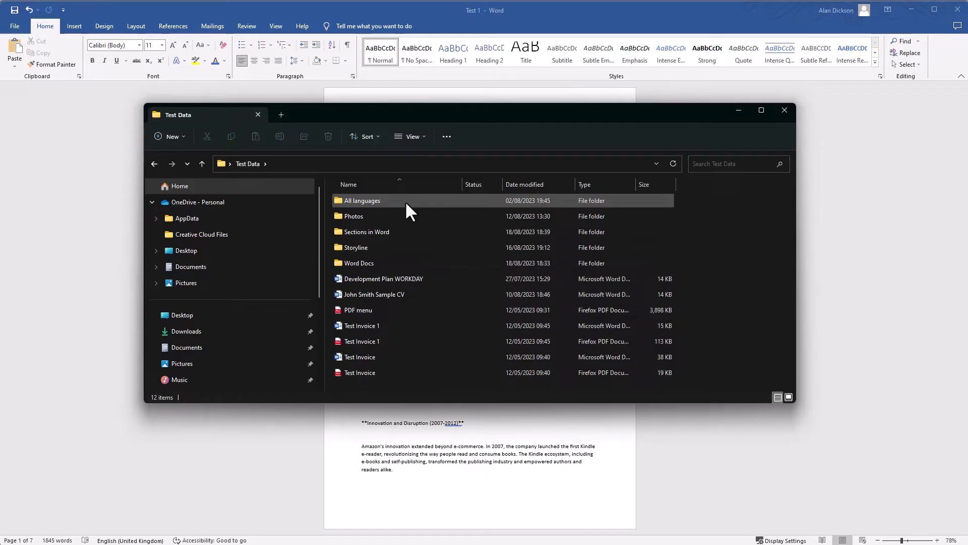
double_click(367, 231)
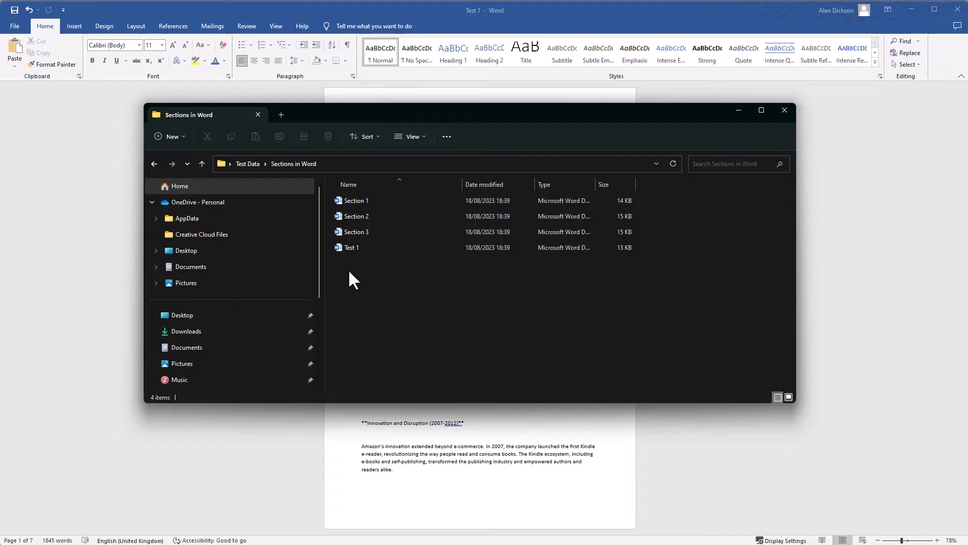
Open the Test 1 master document to check it, then minimize its window
click(353, 251)
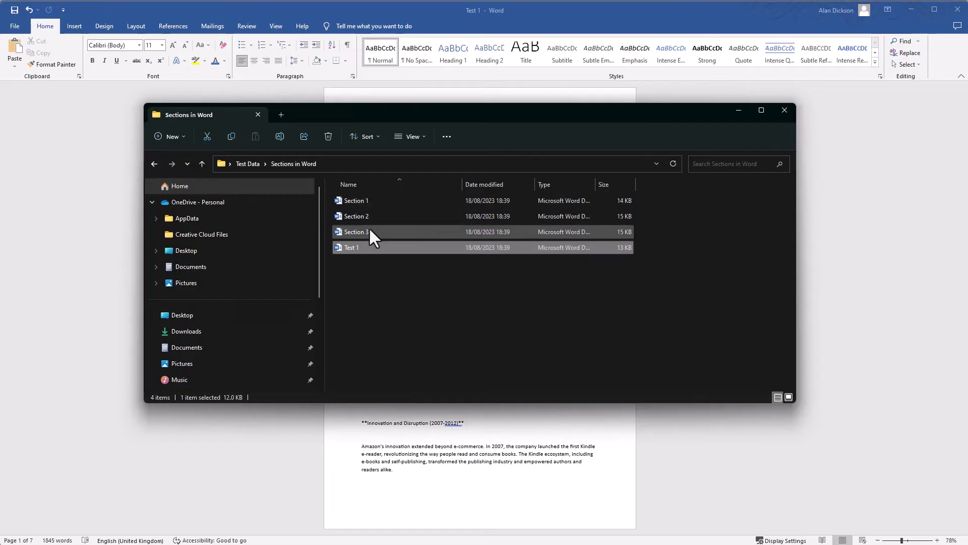
click(380, 302)
double_click(352, 248)
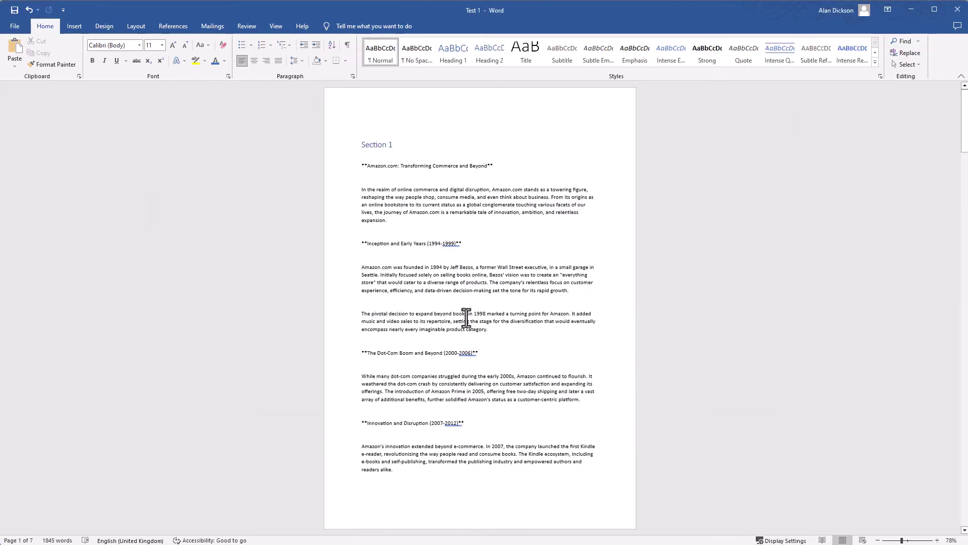
drag(964, 121, 952, 98)
click(913, 9)
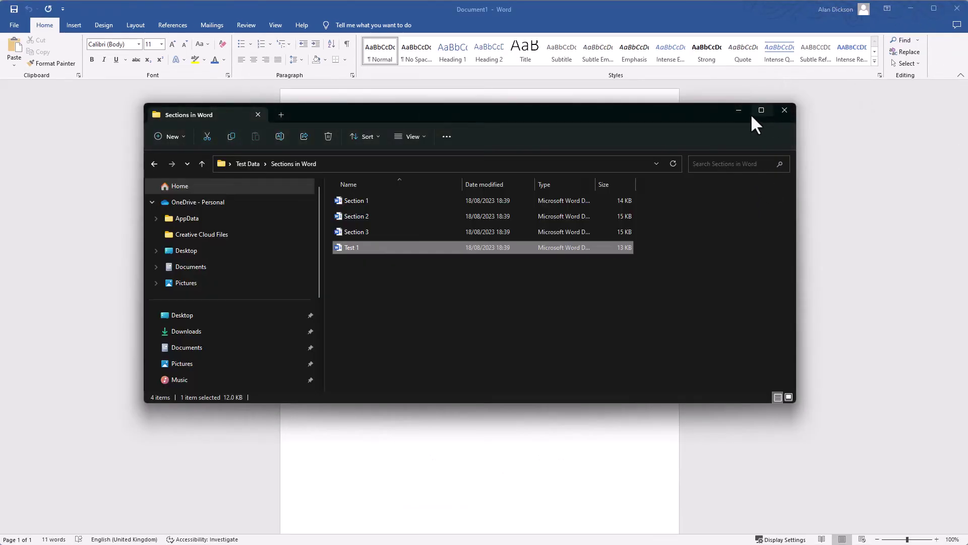
Open the Section 1 subdocument file, maximize its window and scroll through it
click(403, 299)
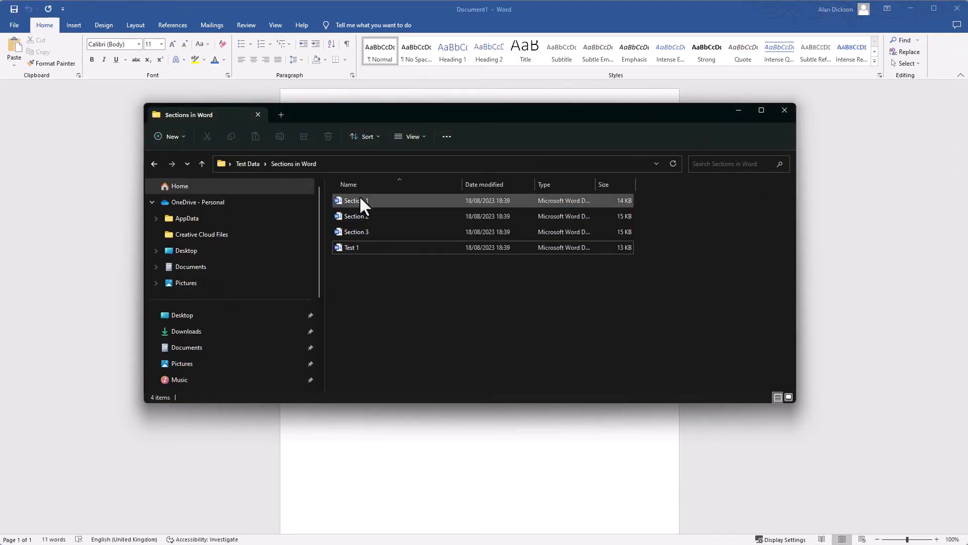
double_click(359, 201)
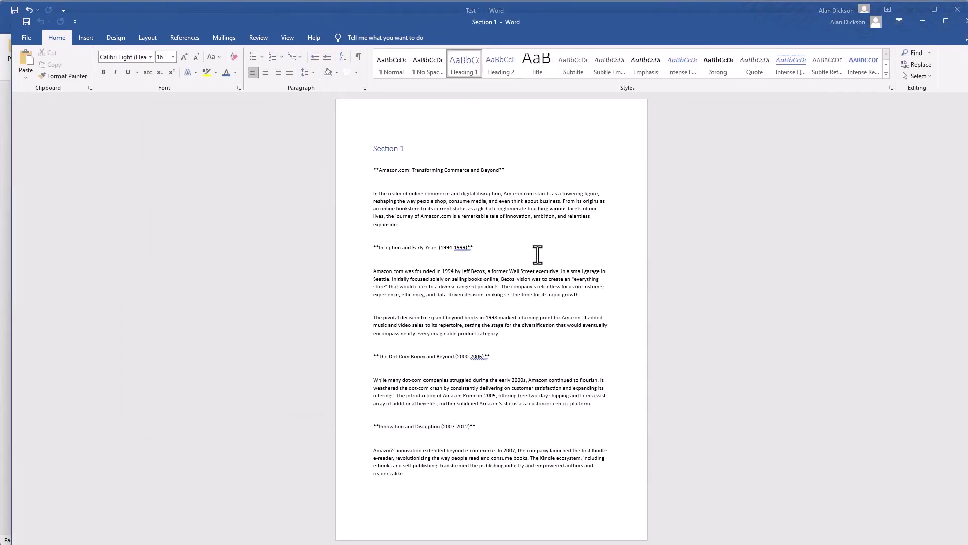
double_click(787, 18)
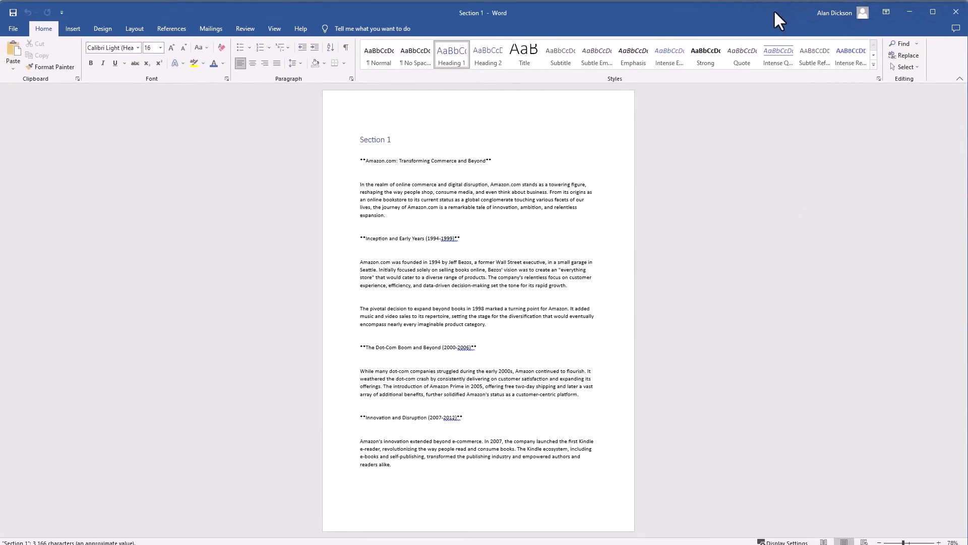
drag(962, 119, 957, 88)
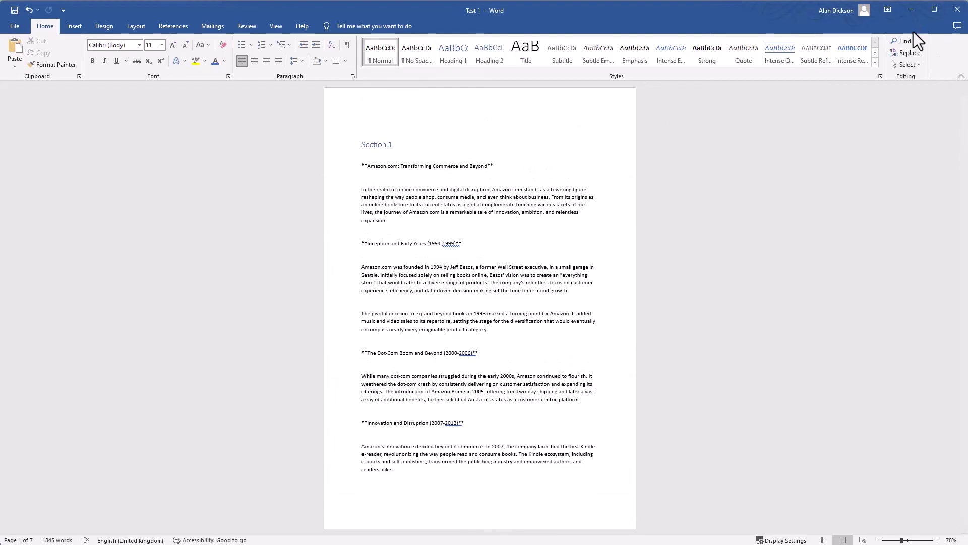
Minimize Section 1, then open and maximize the Section 2 file to review its text
click(913, 8)
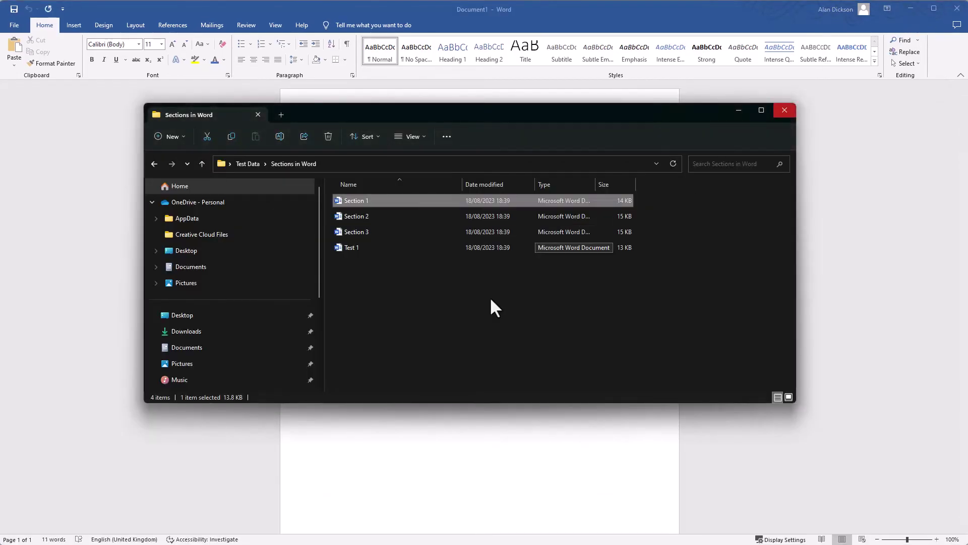
double_click(363, 218)
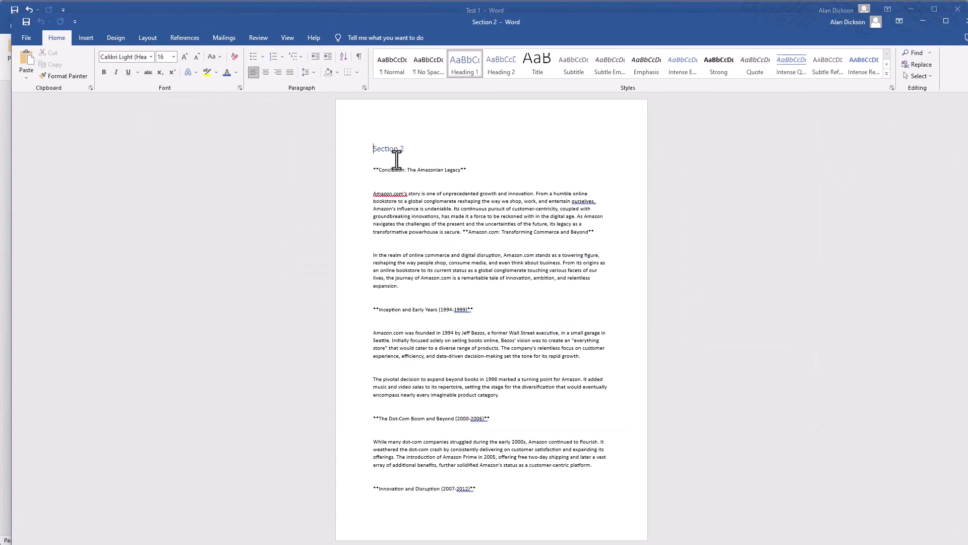
drag(404, 150, 371, 149)
click(491, 172)
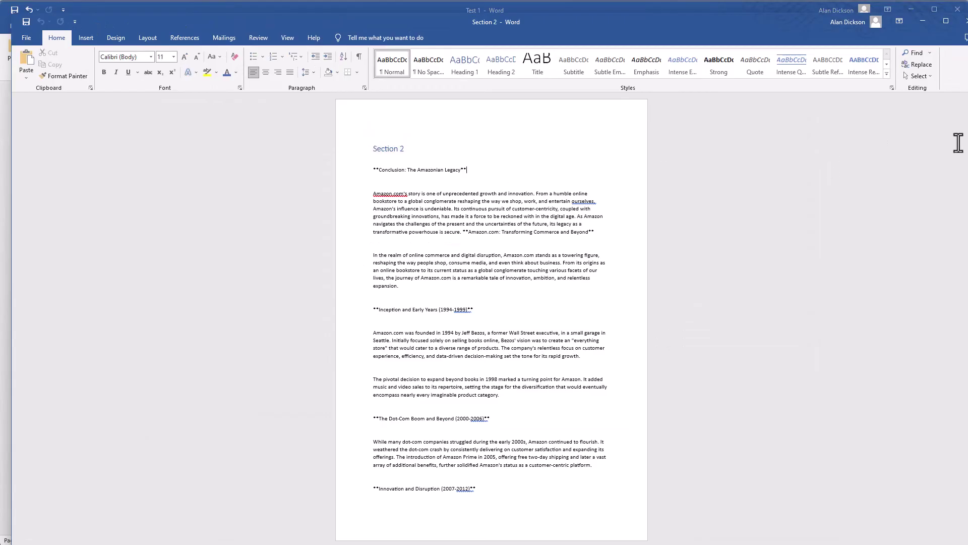
double_click(808, 22)
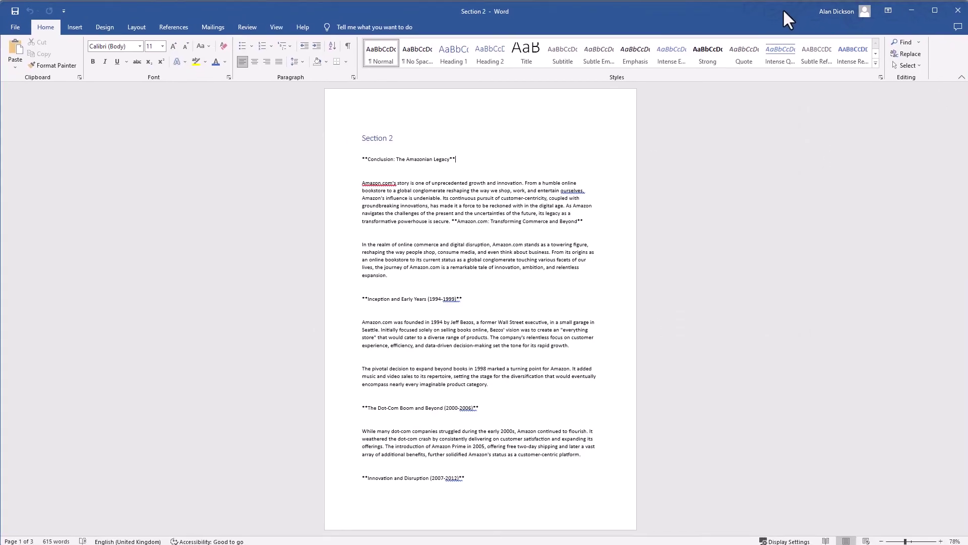
click(394, 139)
mouse_move(963, 132)
mouse_down()
mouse_move(961, 428)
mouse_move(964, 121)
mouse_up()
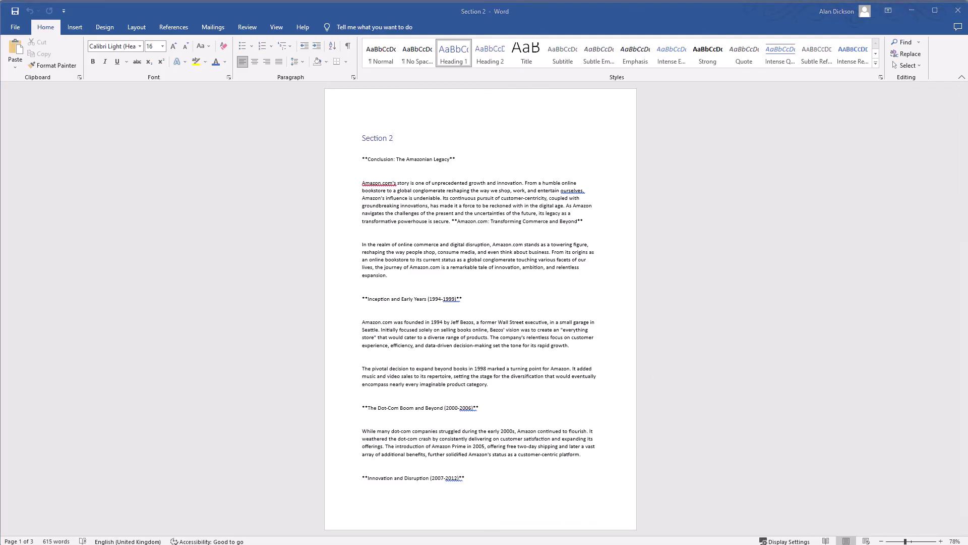
Back in File Explorer, view the context menus of the Section 1, 2 and 3 files
key(alt+Tab)
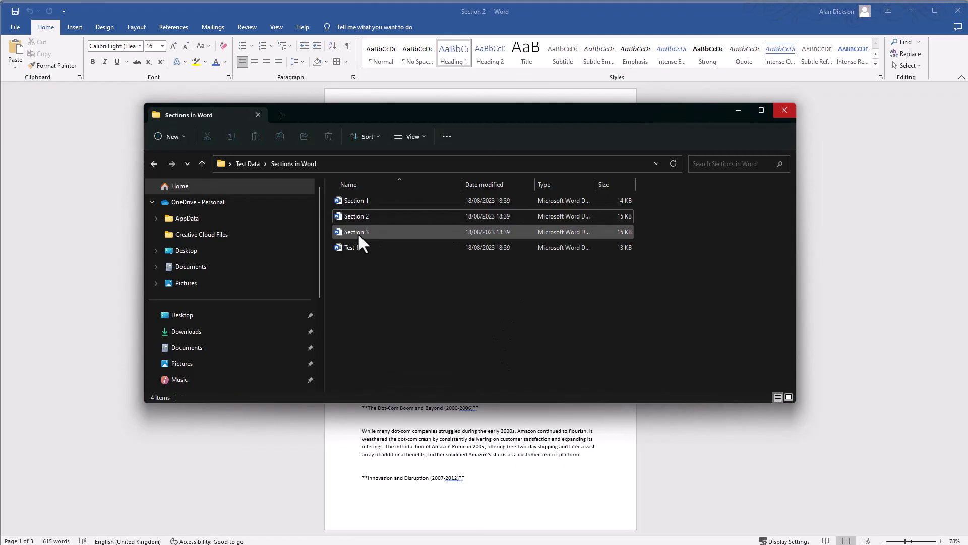
right_click(360, 203)
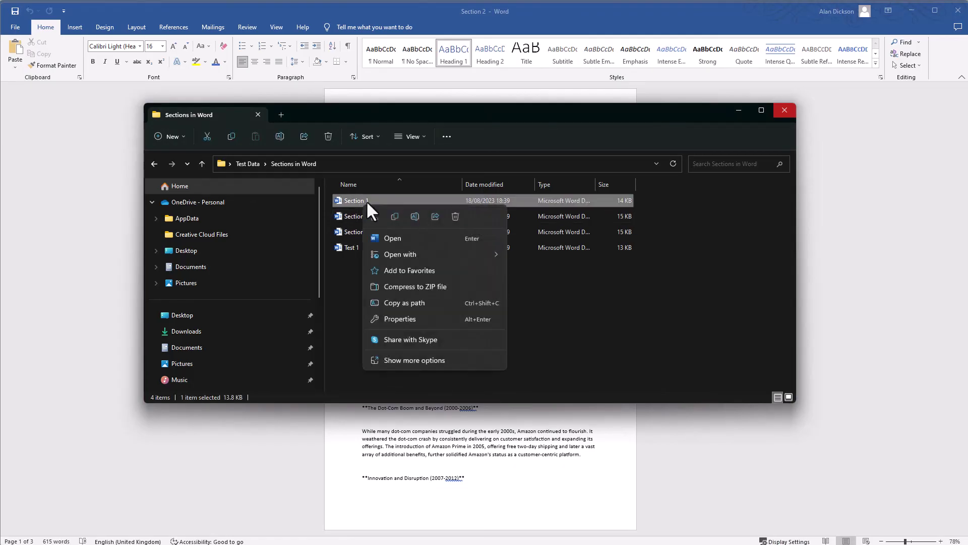
key(Escape)
right_click(343, 216)
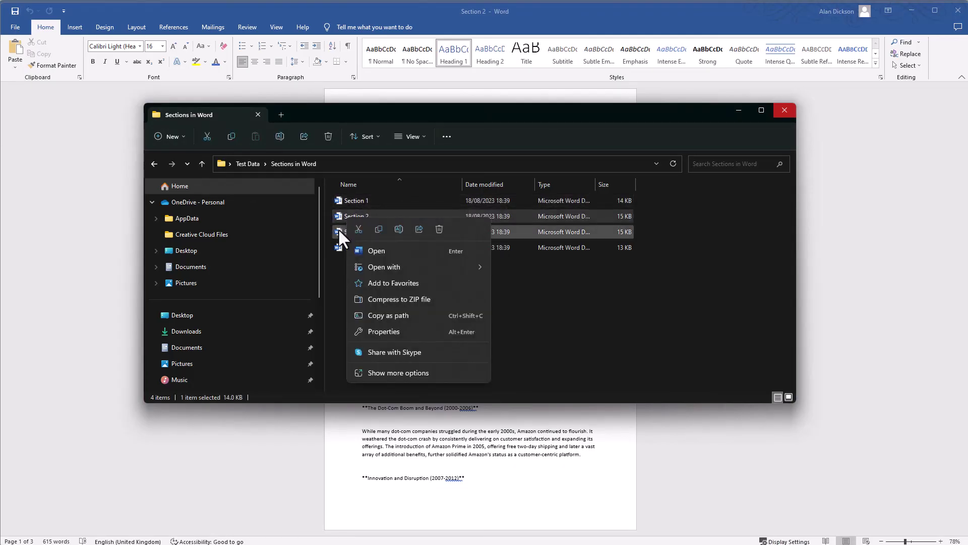
right_click(347, 232)
click(559, 345)
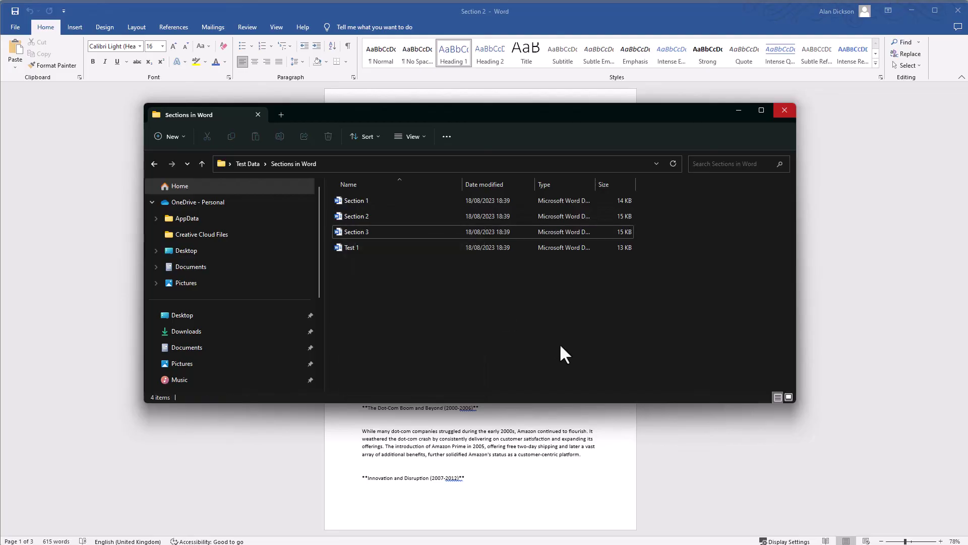